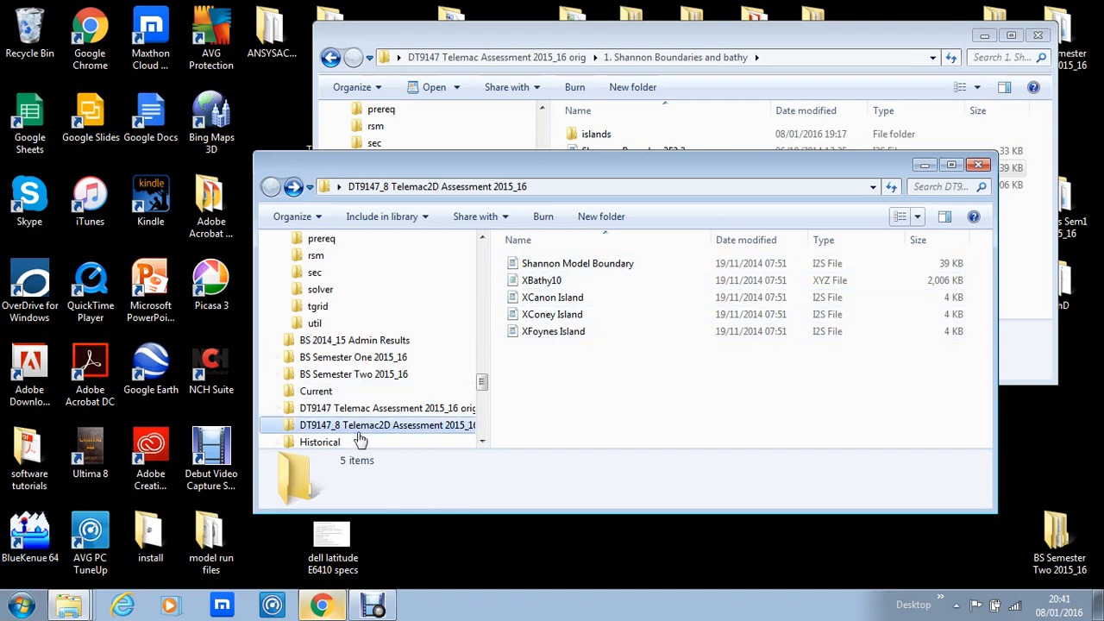
# - Launch BlueKenue and browse for files to open in the desktop folder DT9147_8 Telemac2D Assessment 2015_16
pyautogui.doubleClick(35, 547)
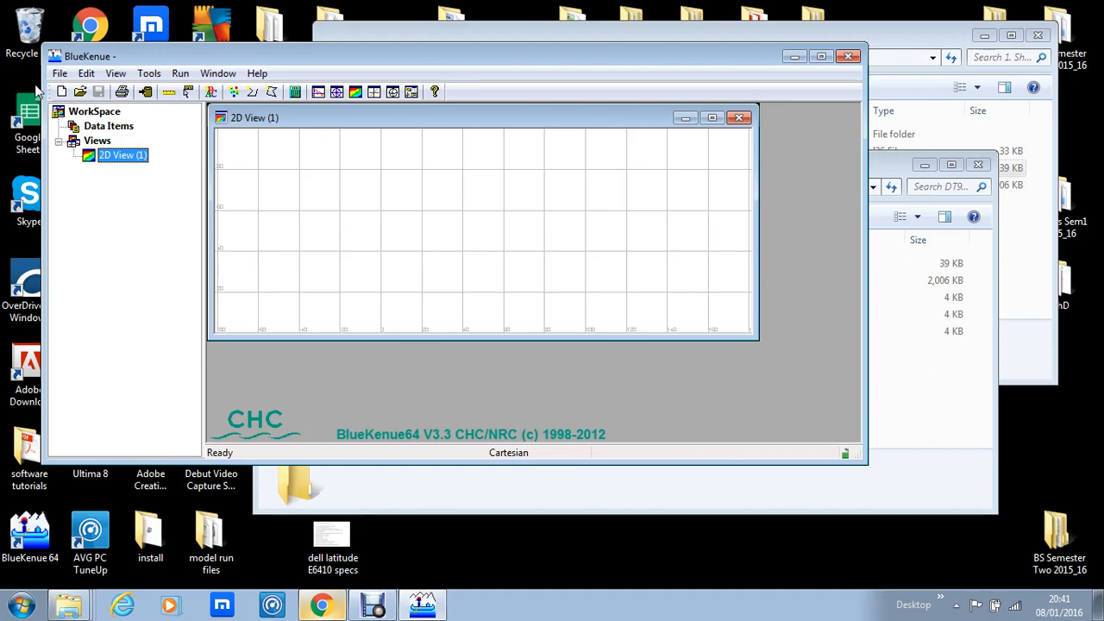
pyautogui.click(54, 74)
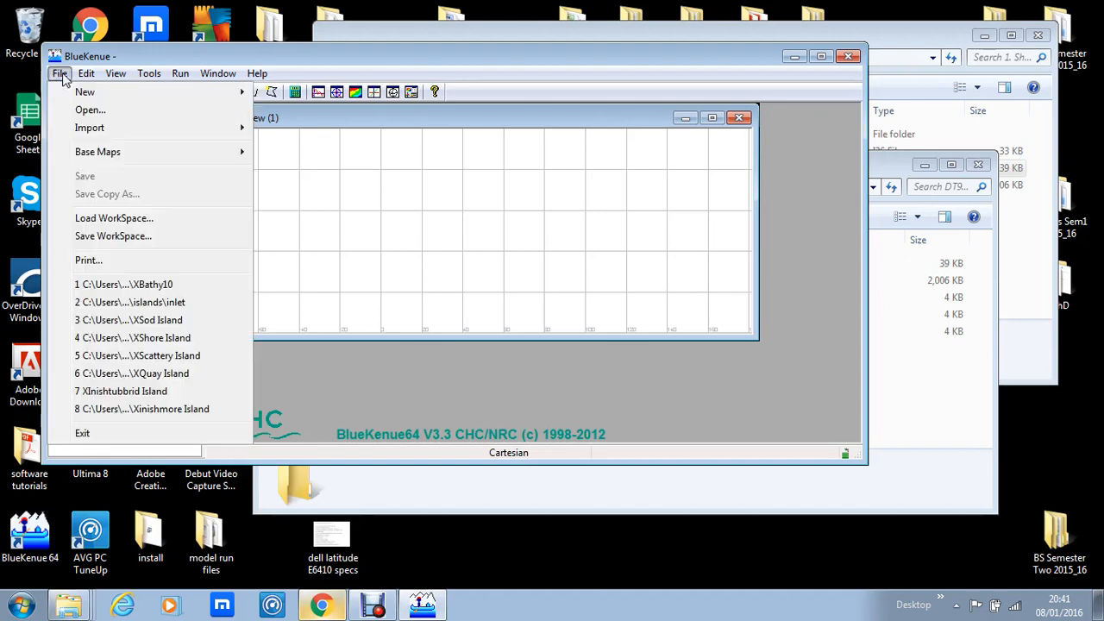
pyautogui.click(91, 112)
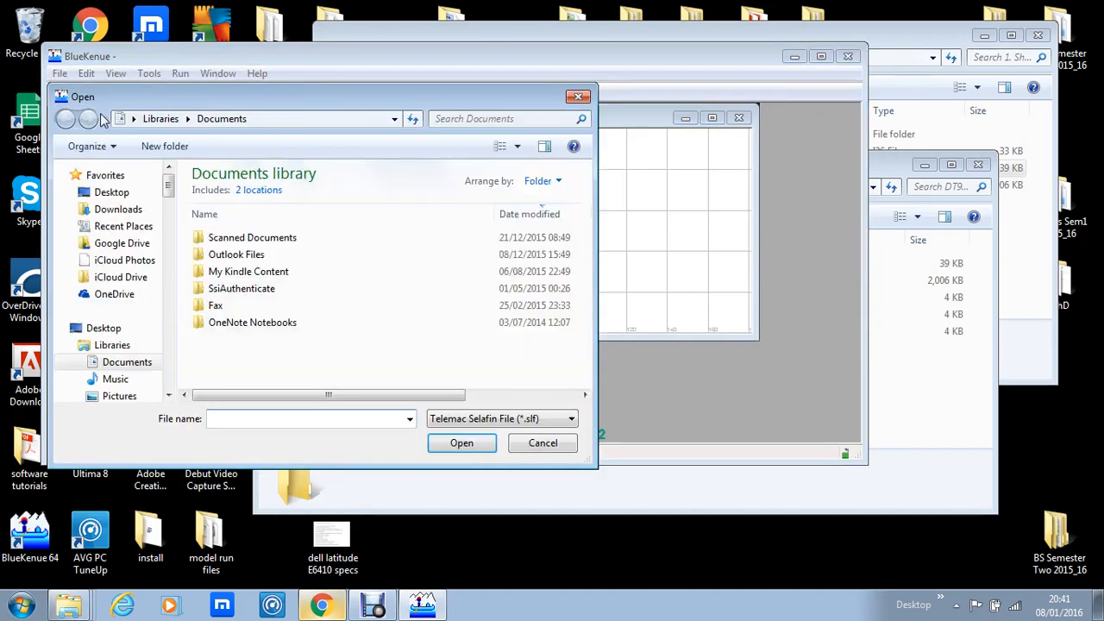
pyautogui.click(118, 198)
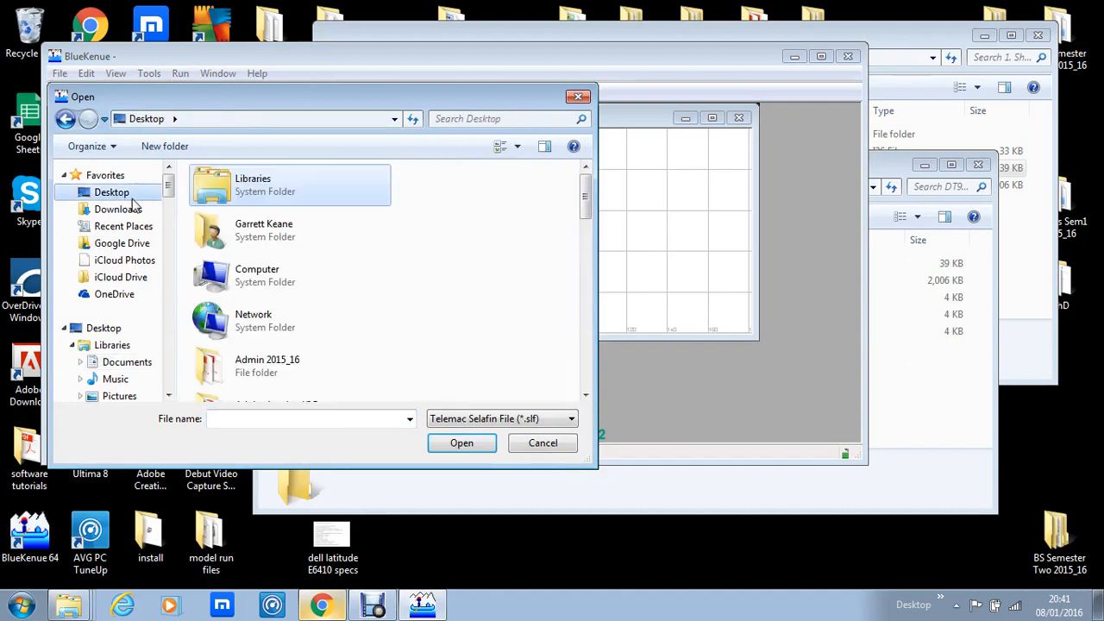
pyautogui.moveTo(587, 197); pyautogui.dragTo(586, 283)
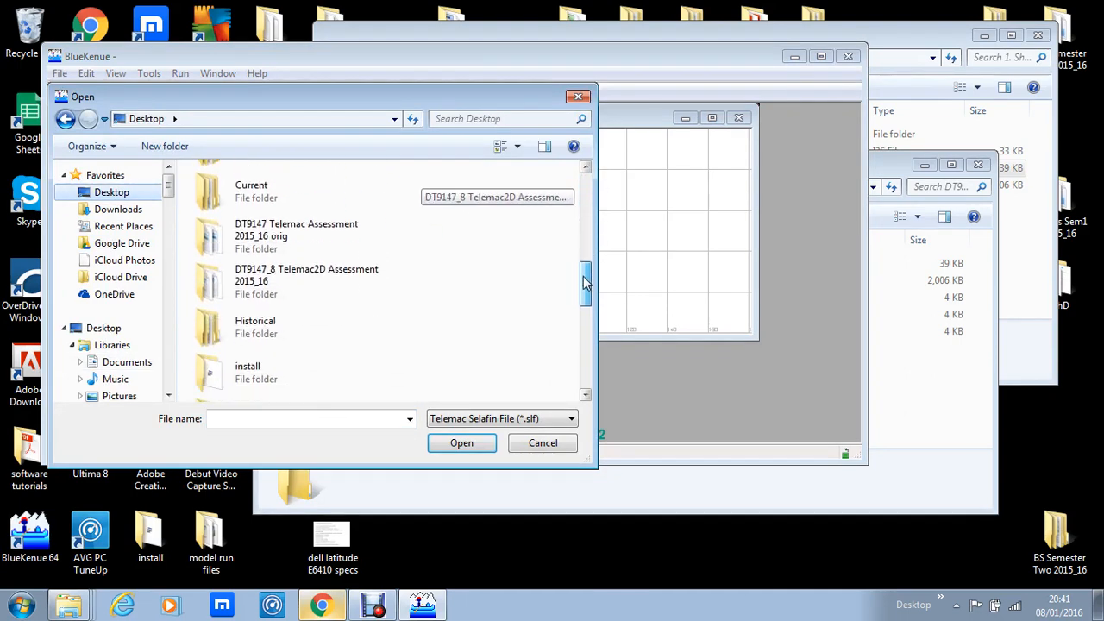
pyautogui.click(274, 278)
pyautogui.doubleClick(273, 276)
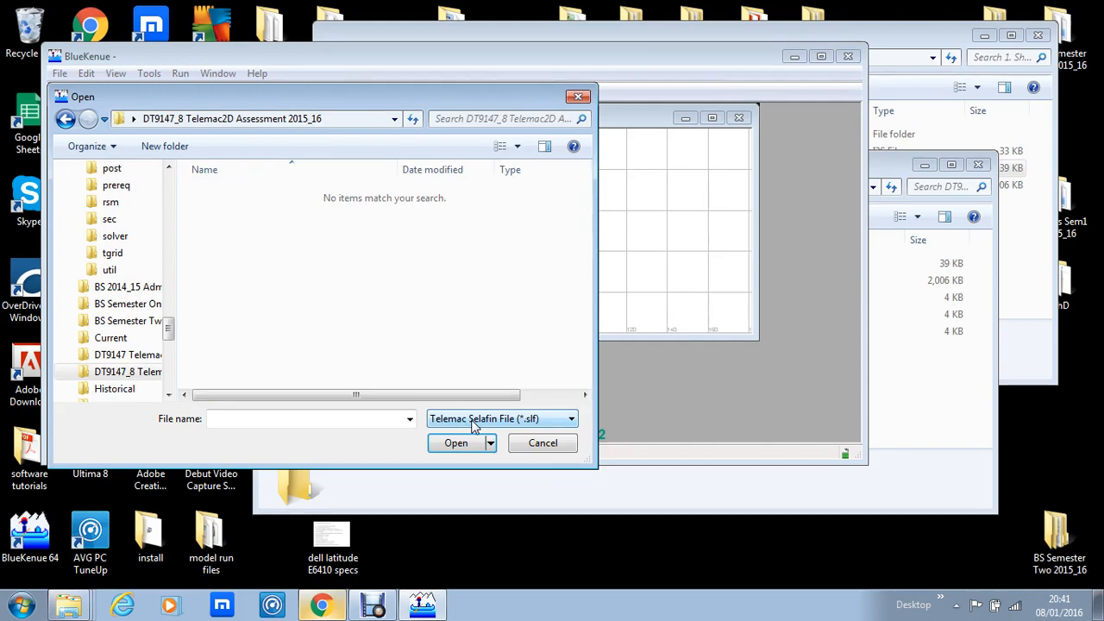
# - List all file types and open all five files from Shannon Model Boundary through XFoynes Island together
pyautogui.click(523, 421)
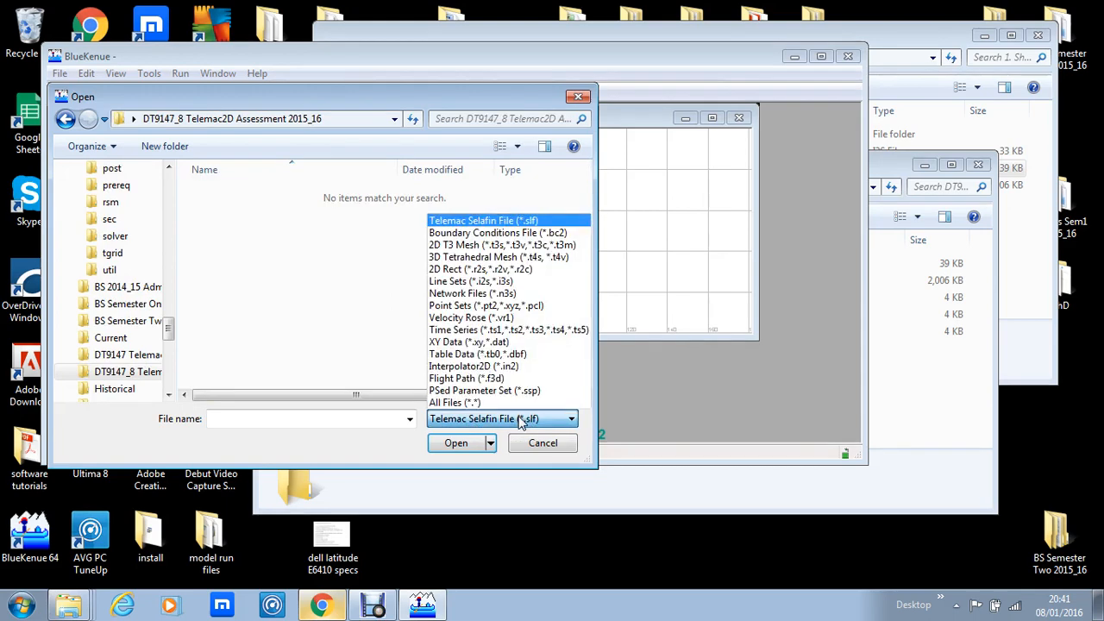
pyautogui.click(462, 403)
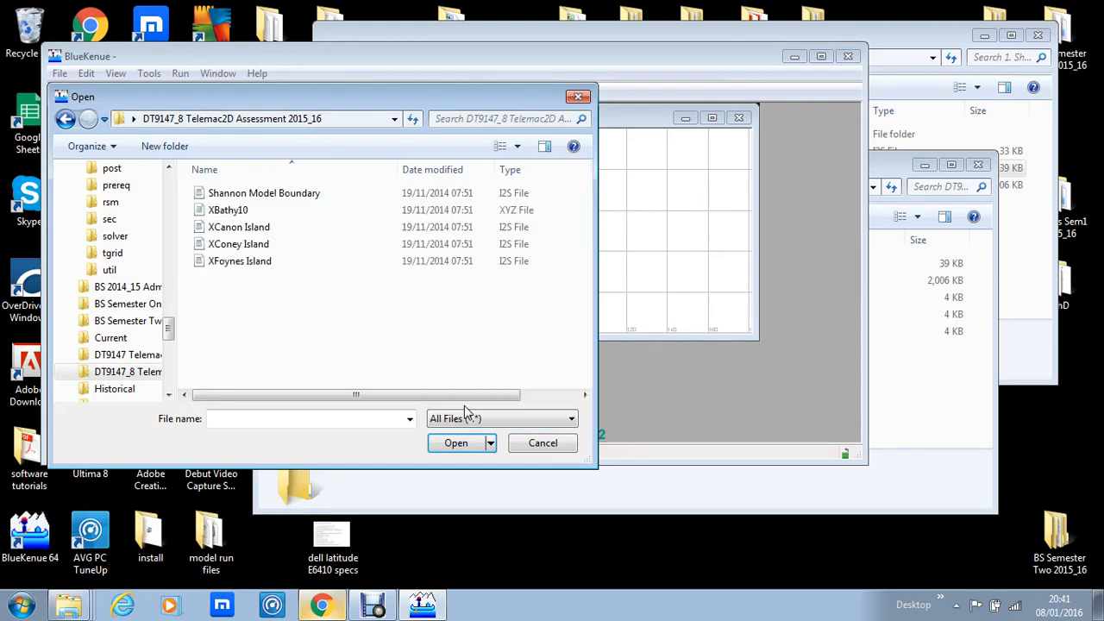
pyautogui.click(254, 195)
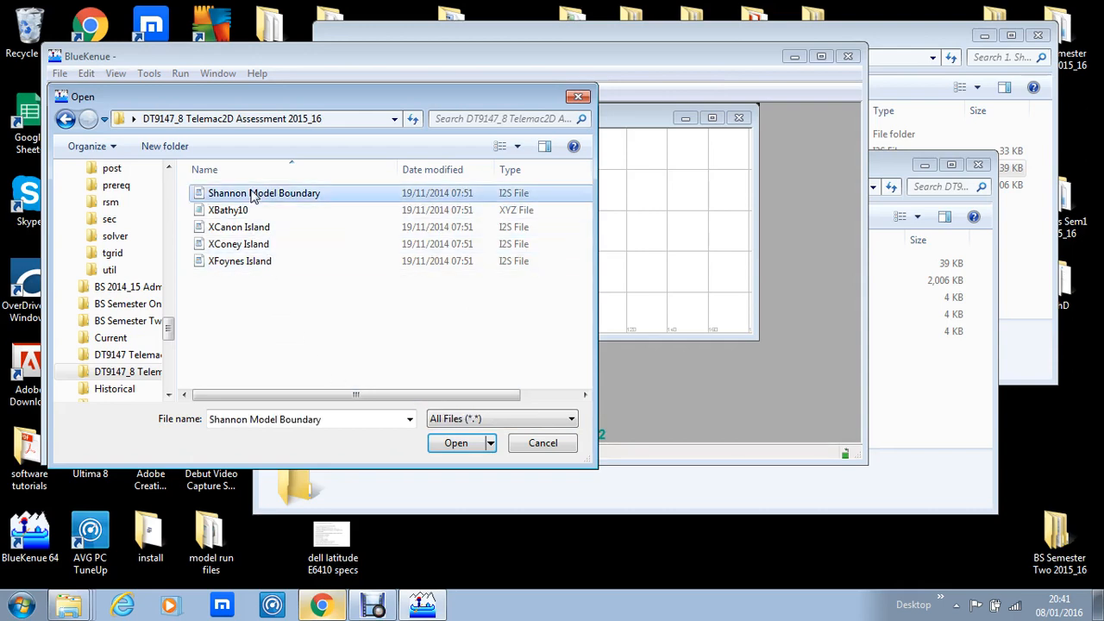
pyautogui.keyDown('shift'); pyautogui.click(244, 266); pyautogui.keyUp('shift')
pyautogui.click(463, 446)
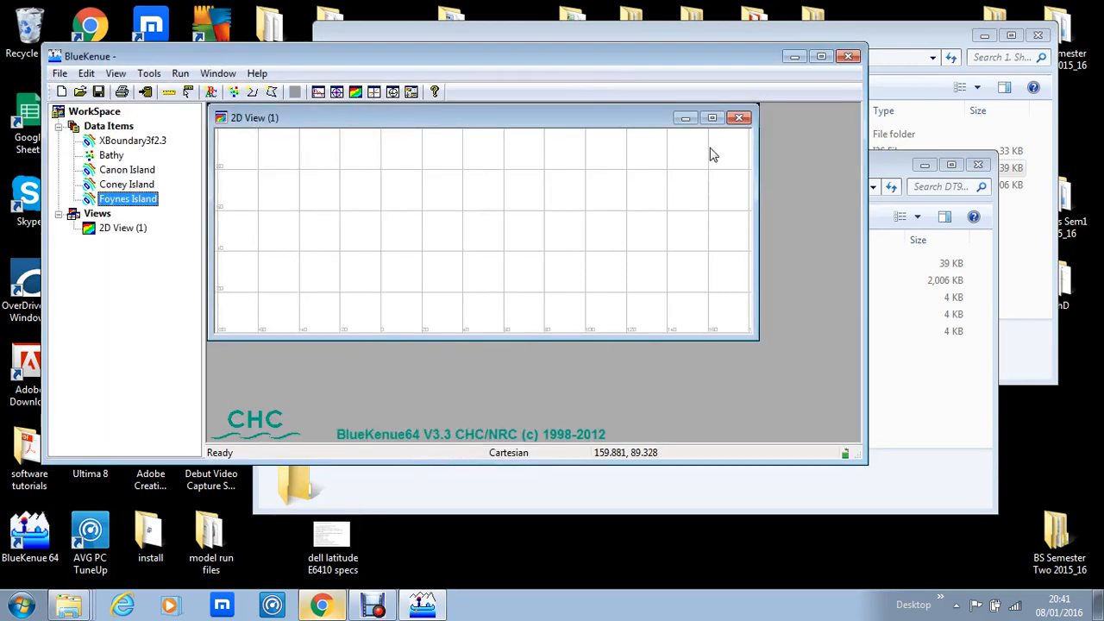
# - Maximize the 2D view and the program window, and display the XBoundary3f2.3 outline in 2D View (1)
pyautogui.click(712, 118)
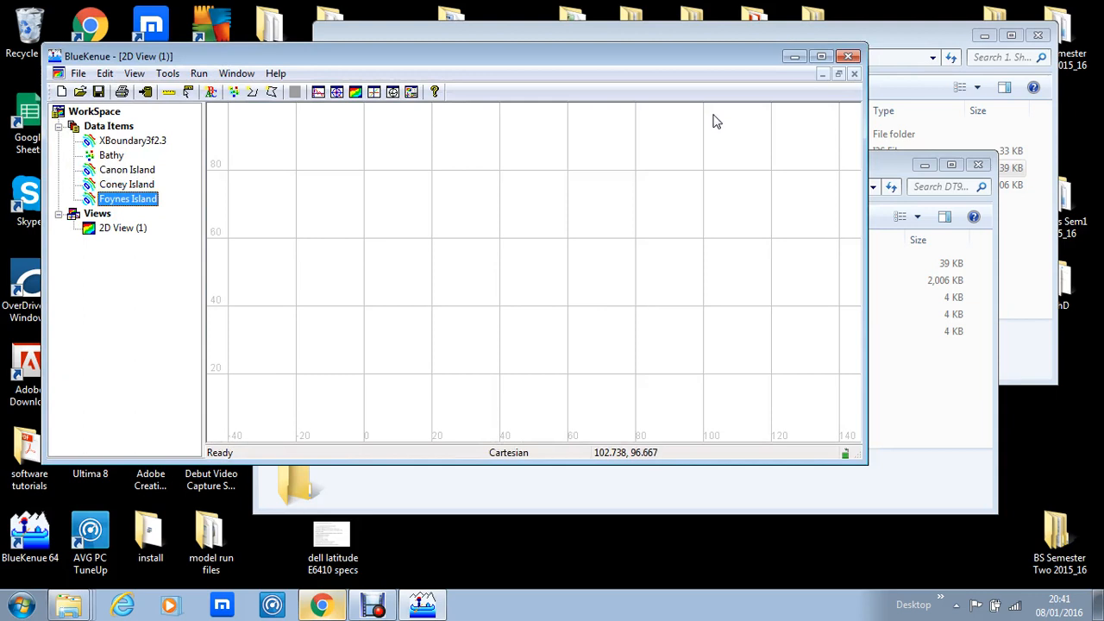
pyautogui.click(821, 56)
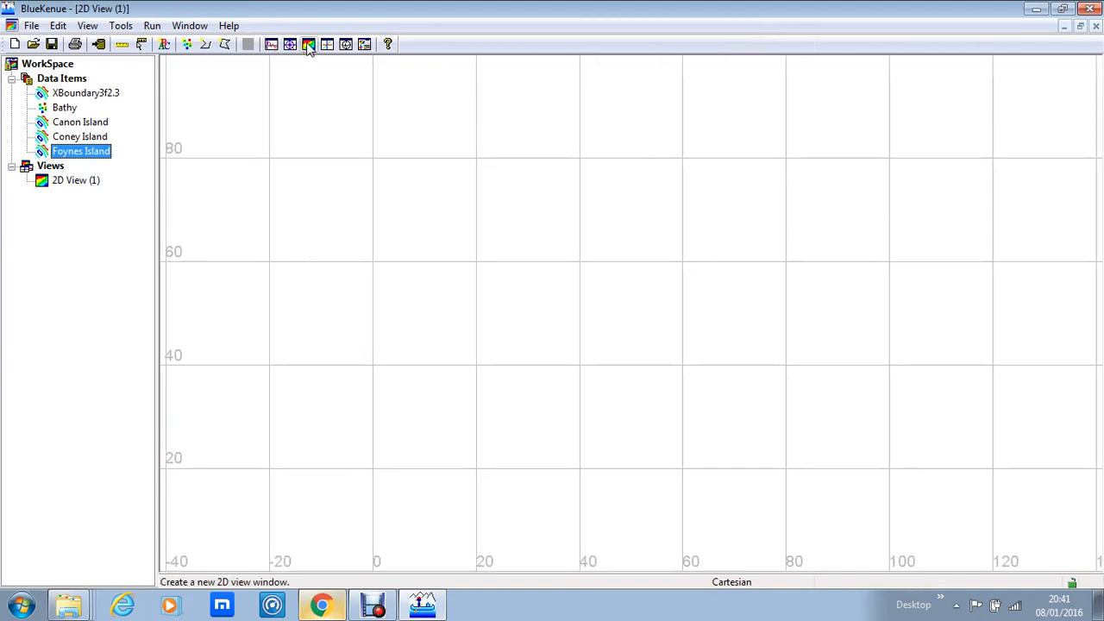
pyautogui.click(72, 182)
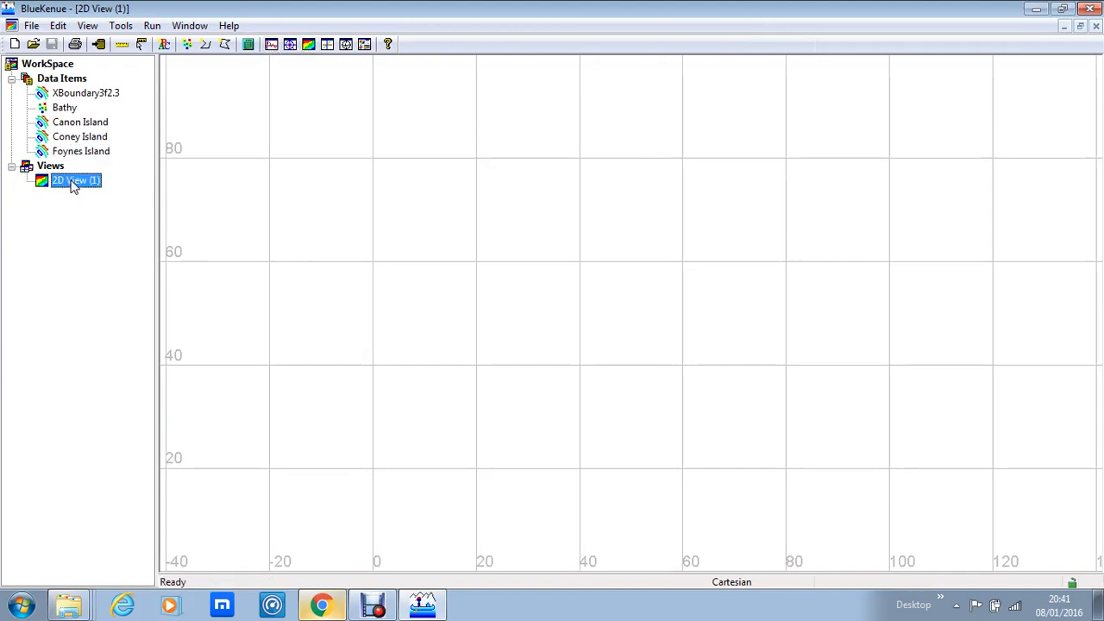
pyautogui.click(86, 95)
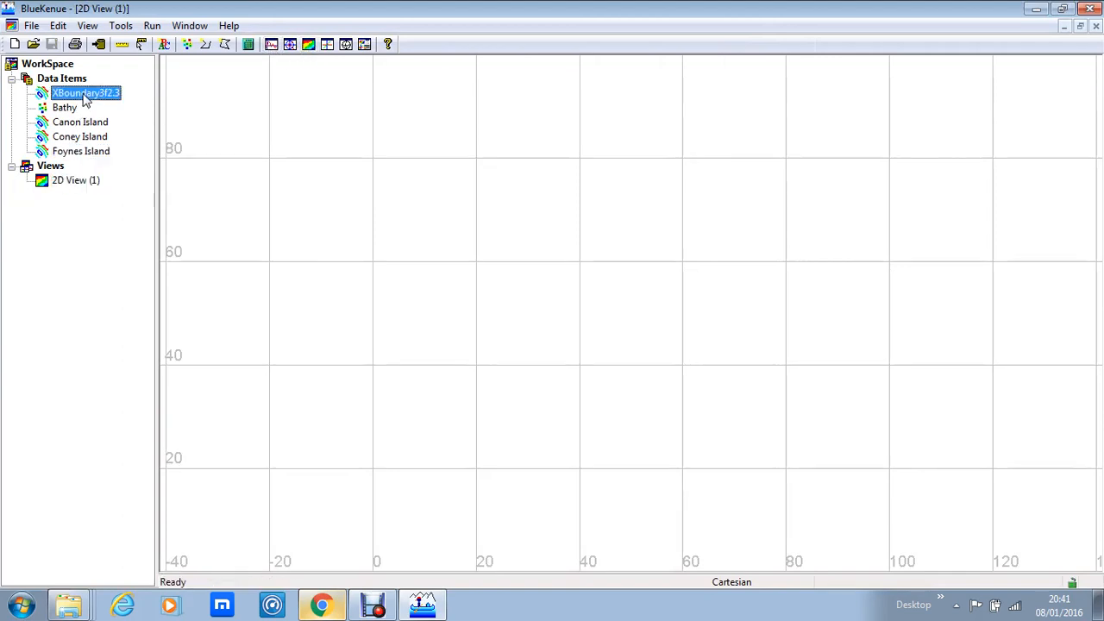
pyautogui.click(86, 137)
pyautogui.click(82, 179)
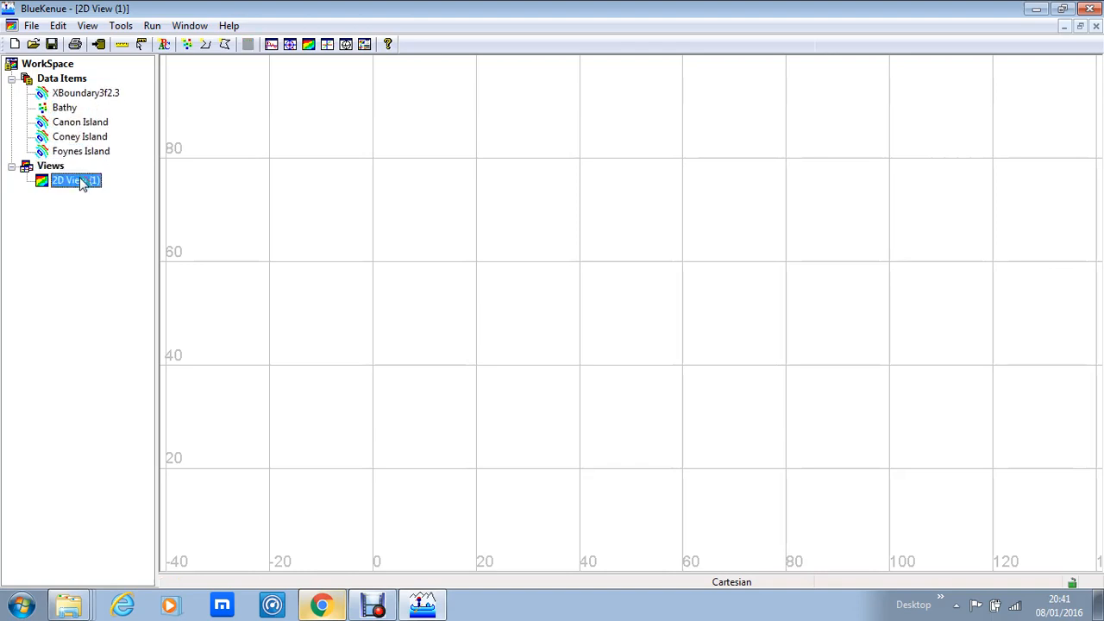
pyautogui.moveTo(82, 182); pyautogui.dragTo(82, 183)
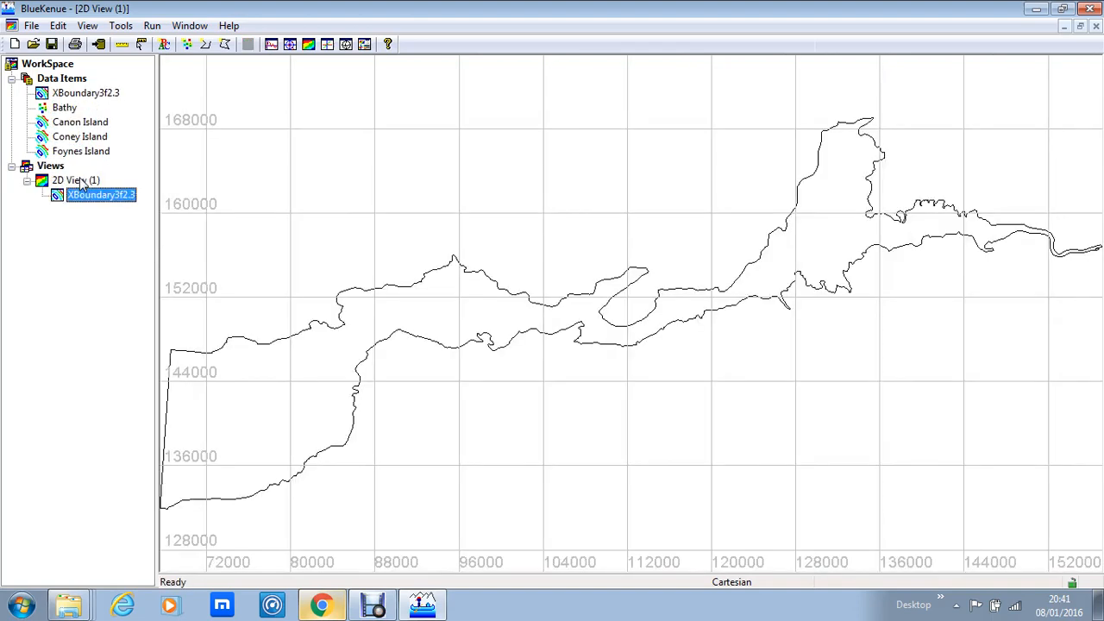
# - Examine the full extent of the XBoundary3f2.3 outline in the 2D view
pyautogui.click(641, 397)
pyautogui.scroll(1, 641, 397)
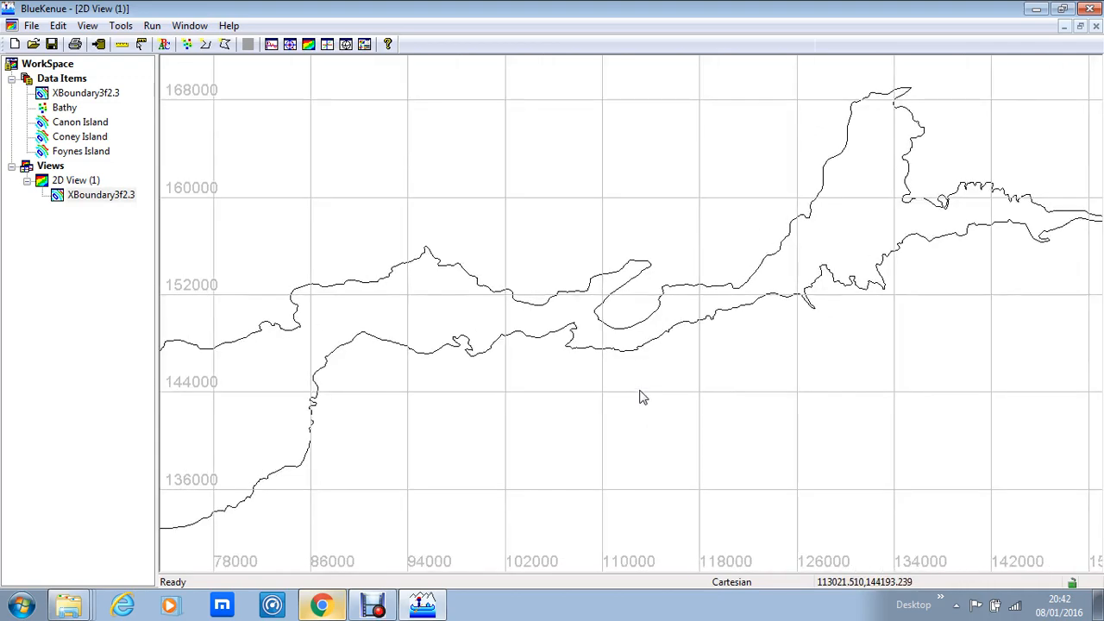
pyautogui.scroll(-4, 641, 397)
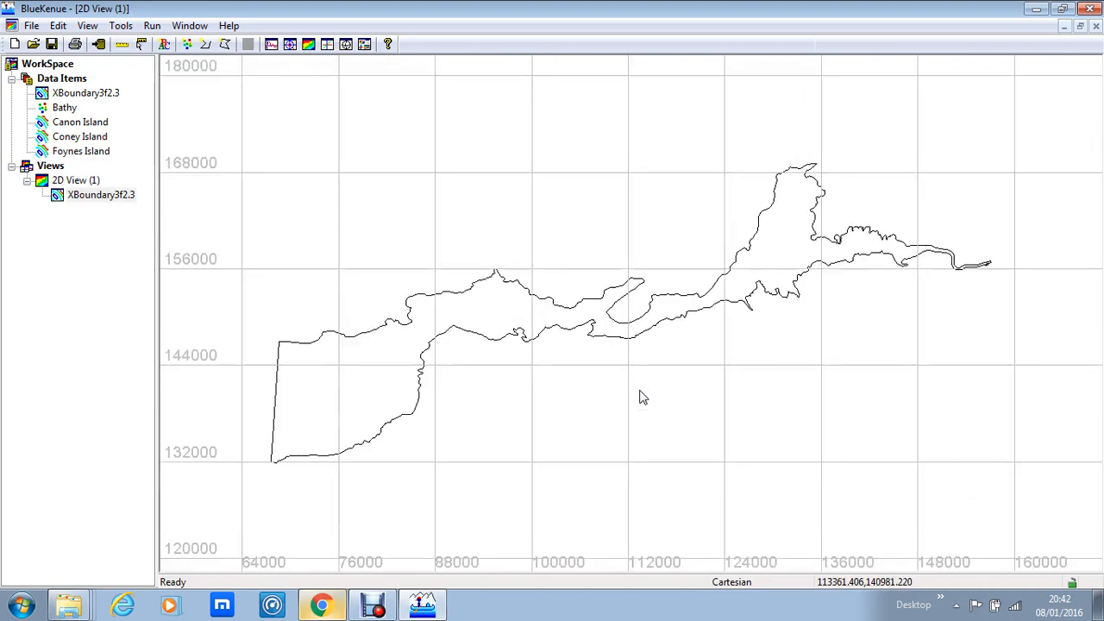
pyautogui.scroll(-1, 641, 397)
pyautogui.scroll(3, 641, 397)
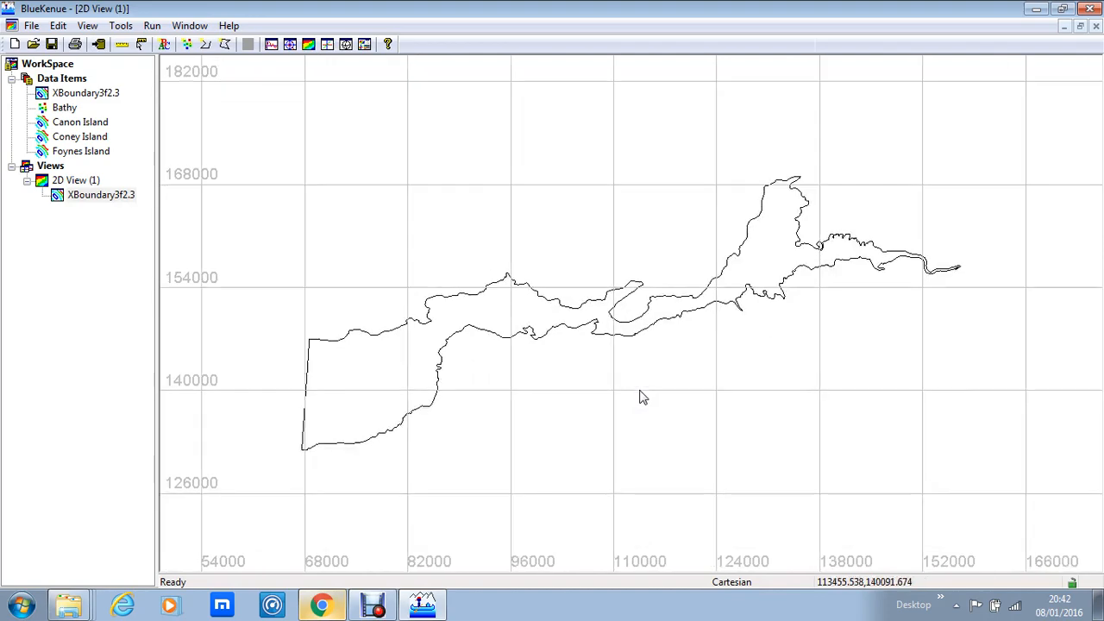
pyautogui.scroll(-3, 641, 399)
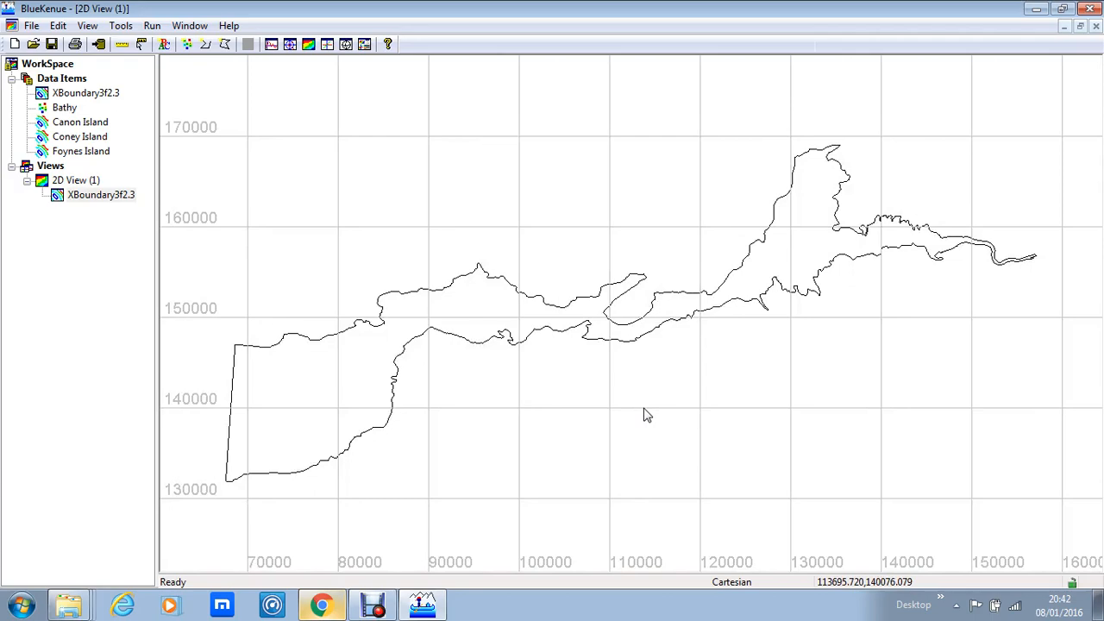
pyautogui.moveTo(643, 415); pyautogui.dragTo(685, 386)
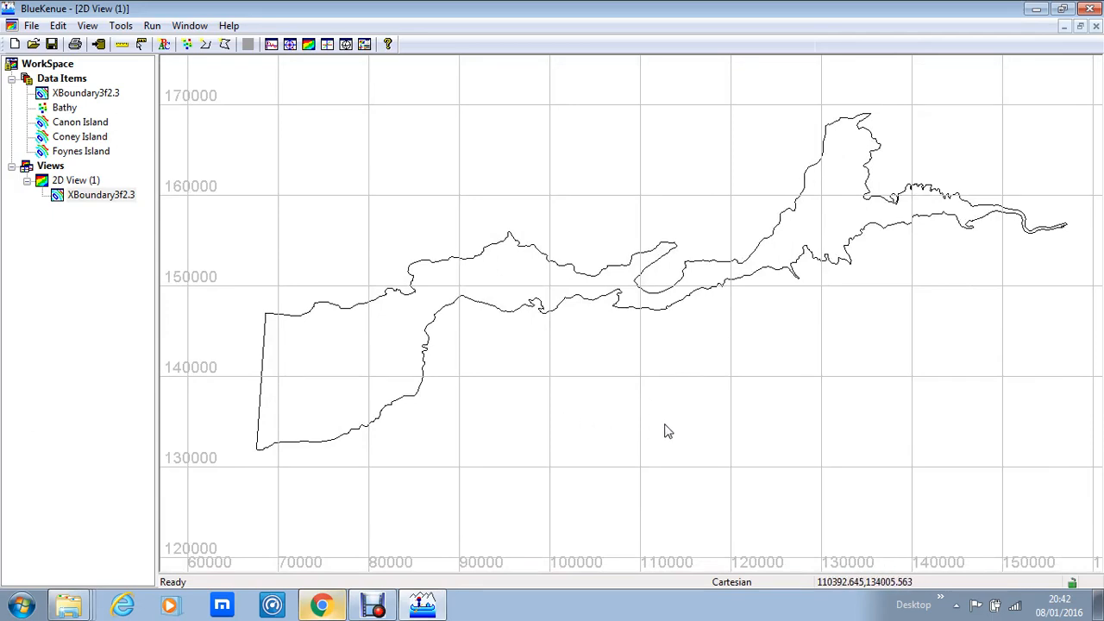
# - Add the Canon Island line set to 2D View (1)
pyautogui.click(74, 126)
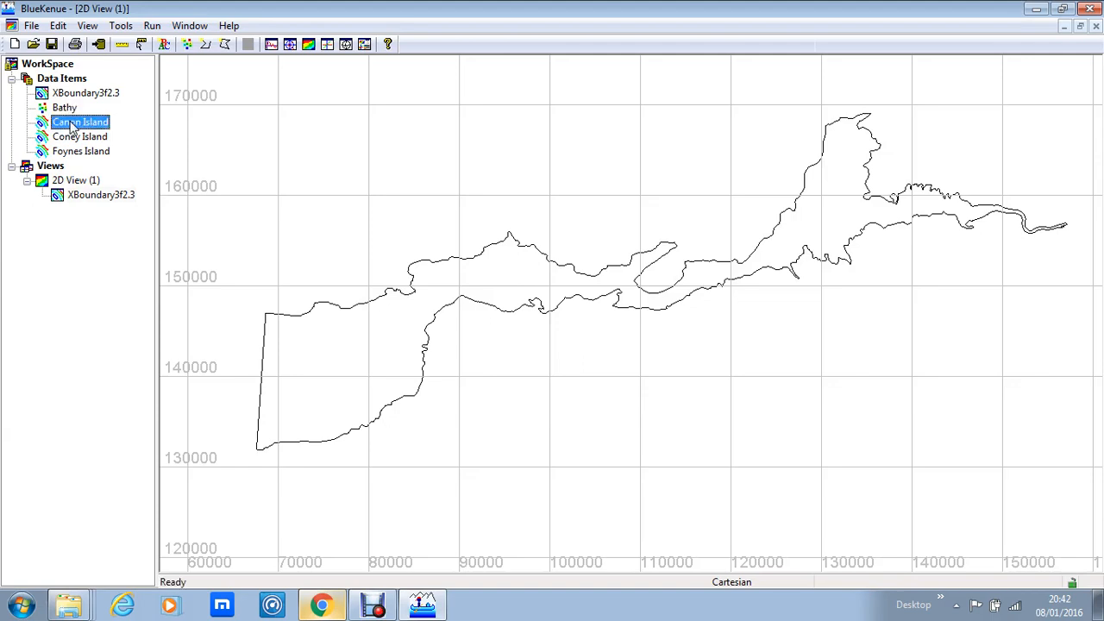
pyautogui.click(74, 138)
pyautogui.click(73, 151)
pyautogui.click(52, 166)
pyautogui.click(72, 180)
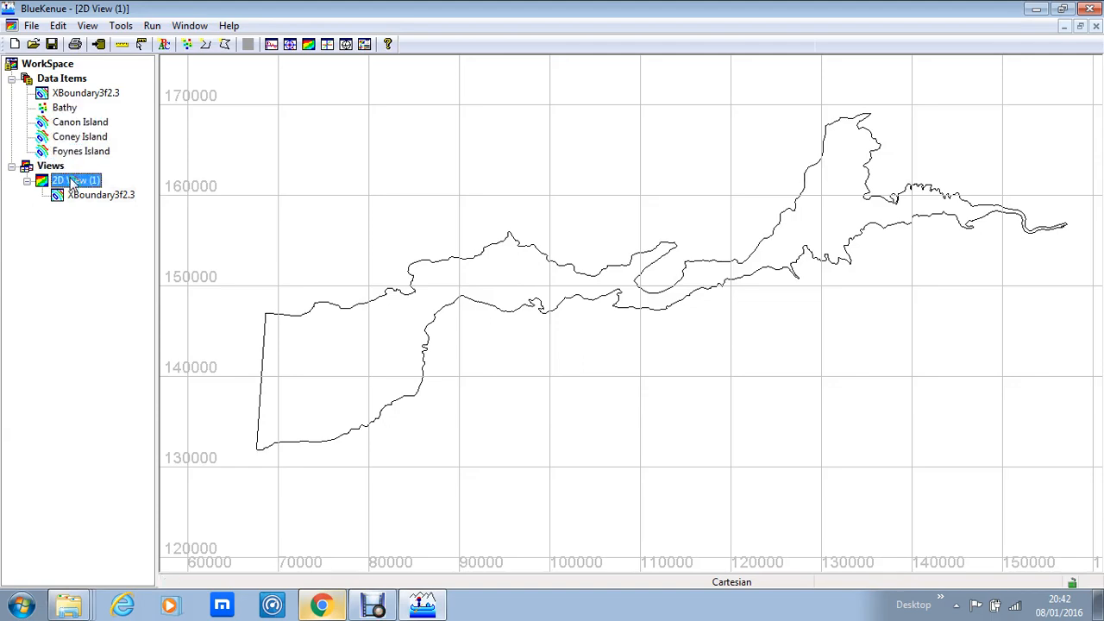
pyautogui.moveTo(72, 183); pyautogui.dragTo(72, 182)
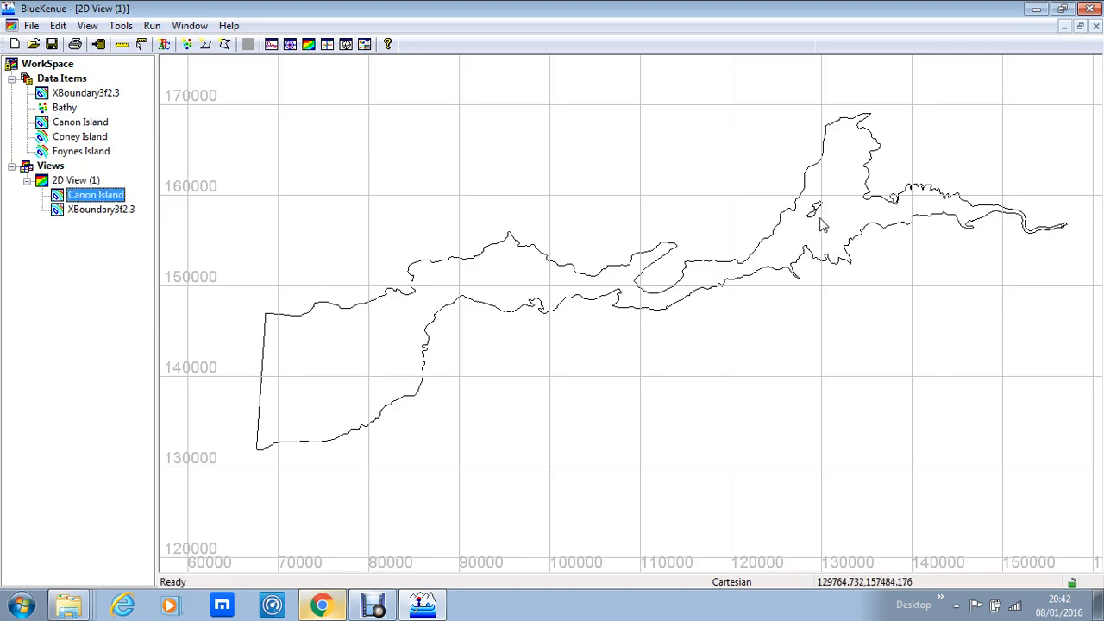
# - Add the Coney Island and Foynes Island line sets to 2D View (1)
pyautogui.click(67, 140)
pyautogui.moveTo(67, 141); pyautogui.dragTo(66, 179)
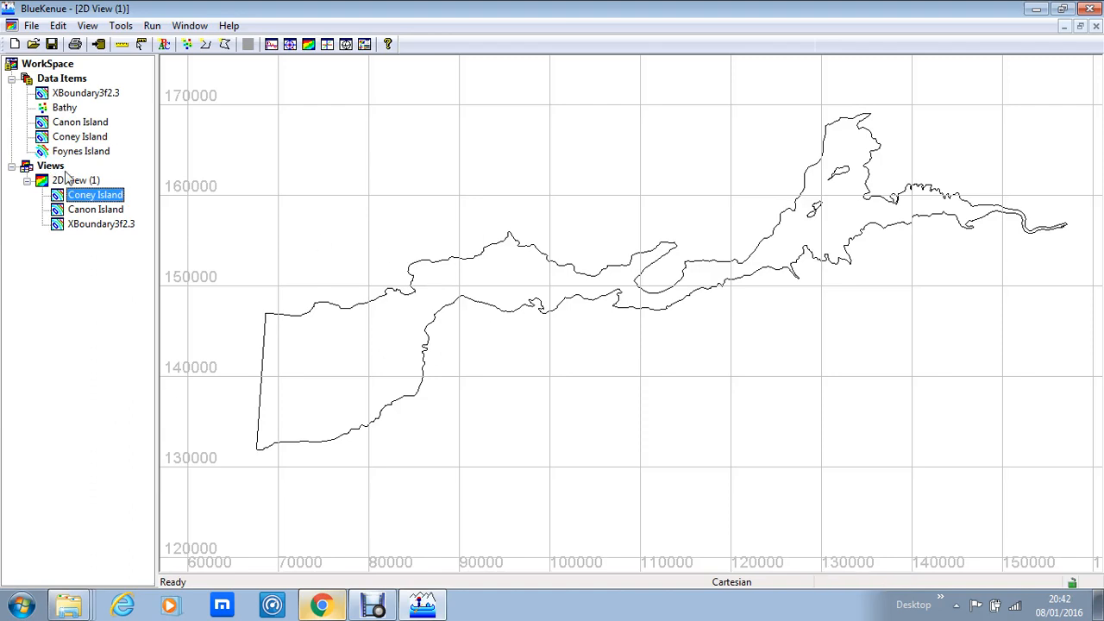
pyautogui.moveTo(74, 153); pyautogui.dragTo(72, 183)
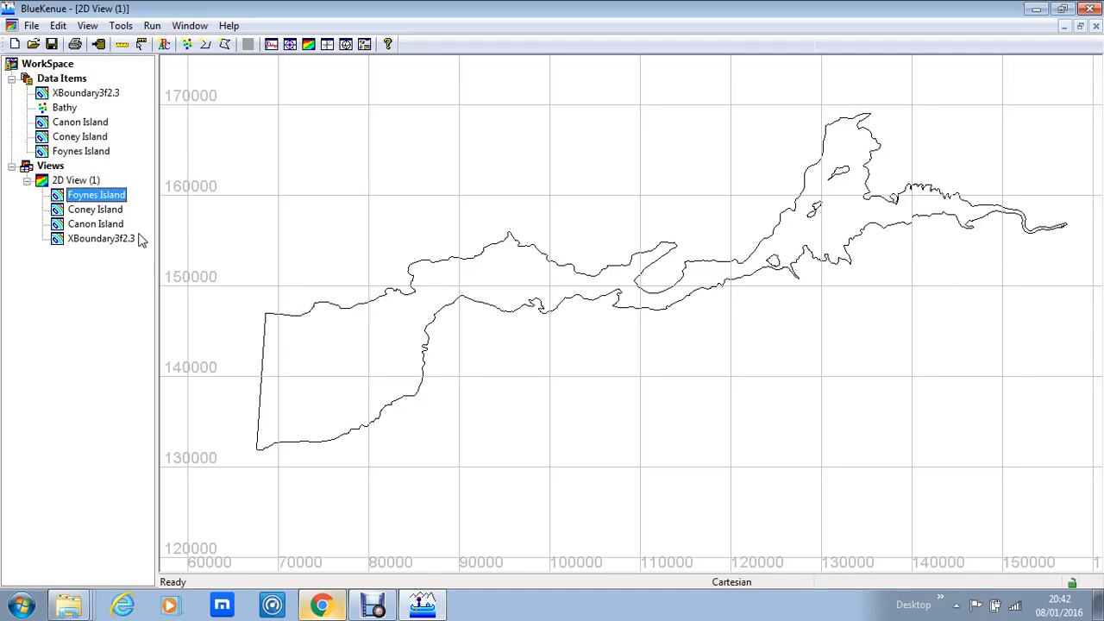
# - Add the Bathy point set to 2D View (1) over the boundary and islands
pyautogui.click(67, 110)
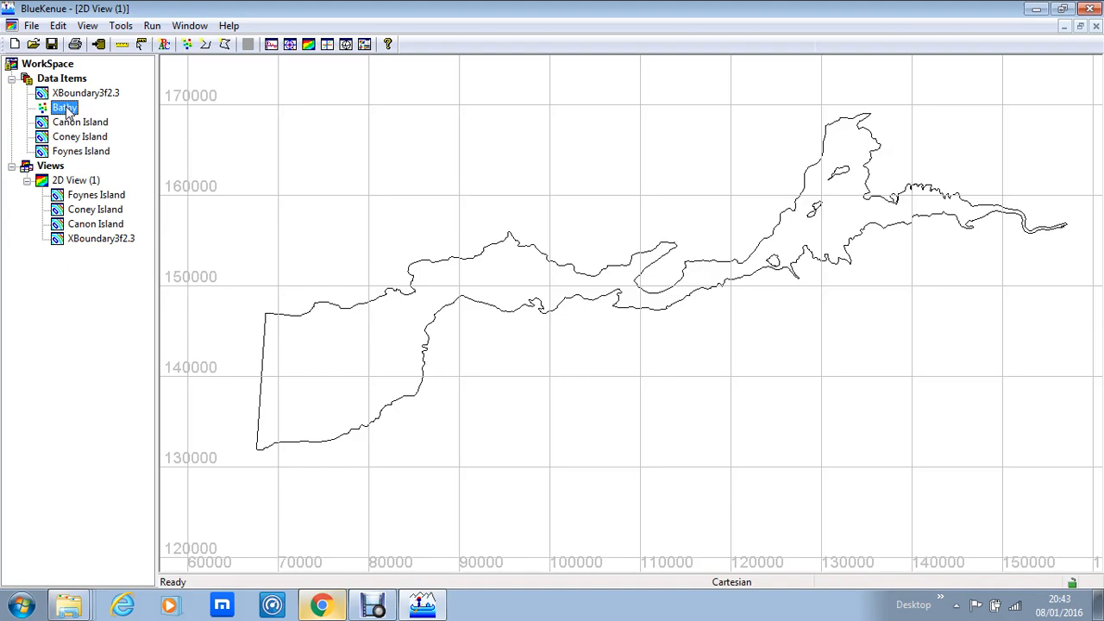
pyautogui.click(69, 151)
pyautogui.click(53, 165)
pyautogui.click(72, 180)
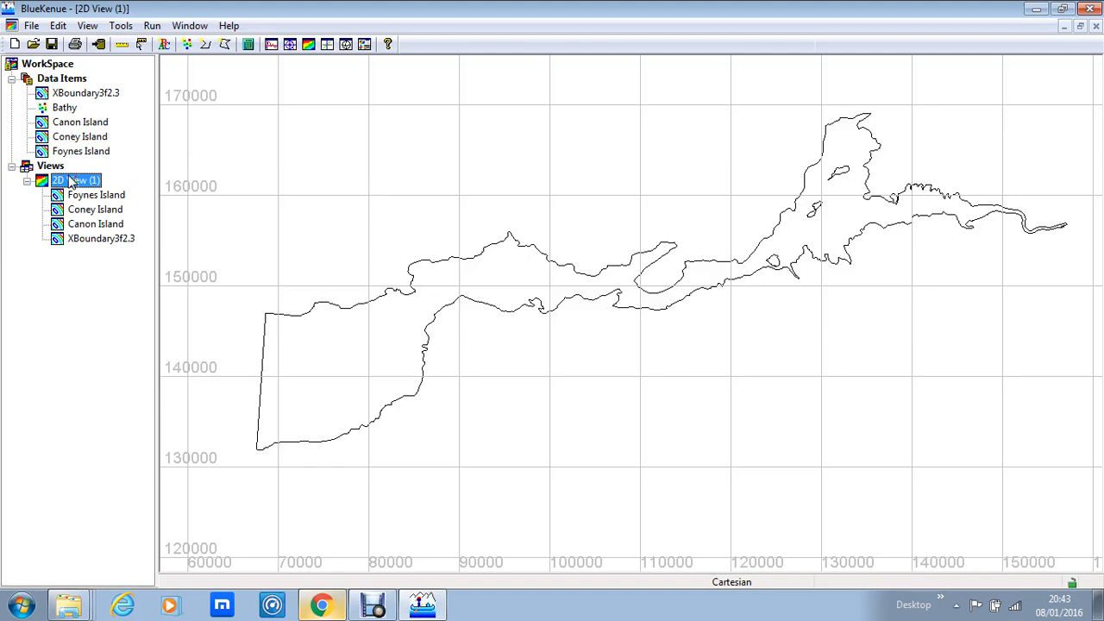
pyautogui.moveTo(66, 109); pyautogui.dragTo(72, 181)
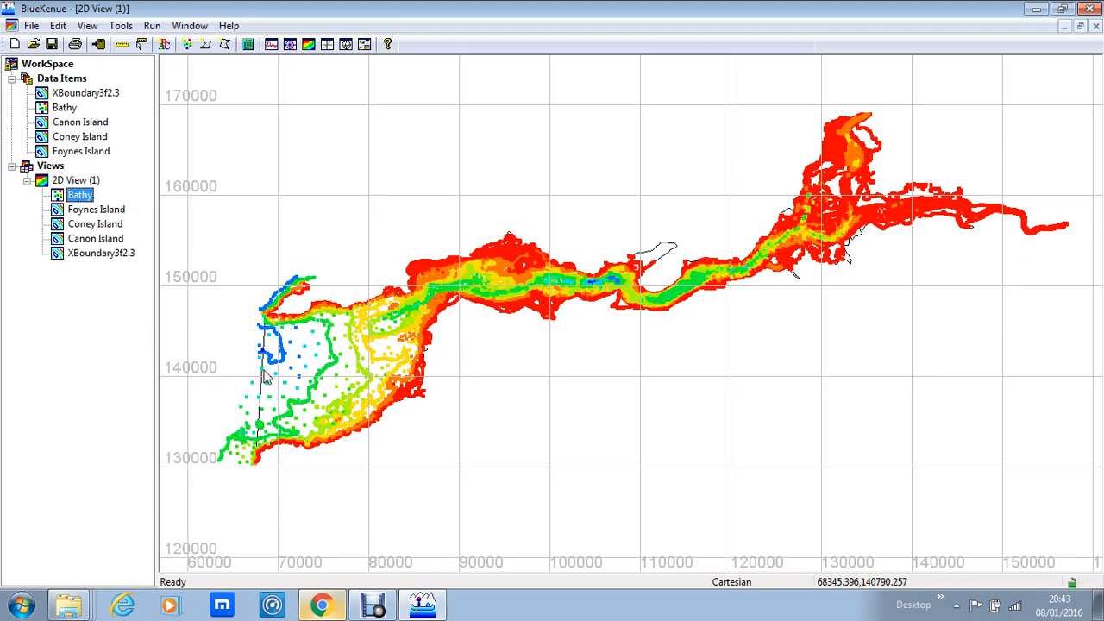
# - Turn on the colour scale legend in the properties of the Bathy layer in 2D View (1)
pyautogui.rightClick(83, 200)
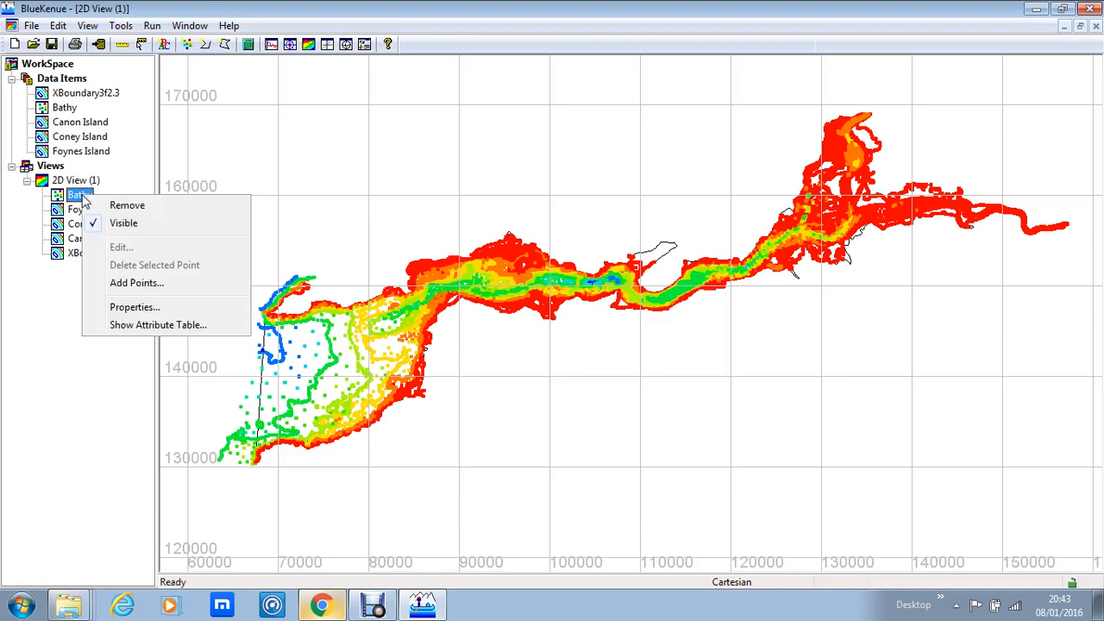
pyautogui.click(131, 309)
pyautogui.moveTo(117, 211); pyautogui.dragTo(399, 208)
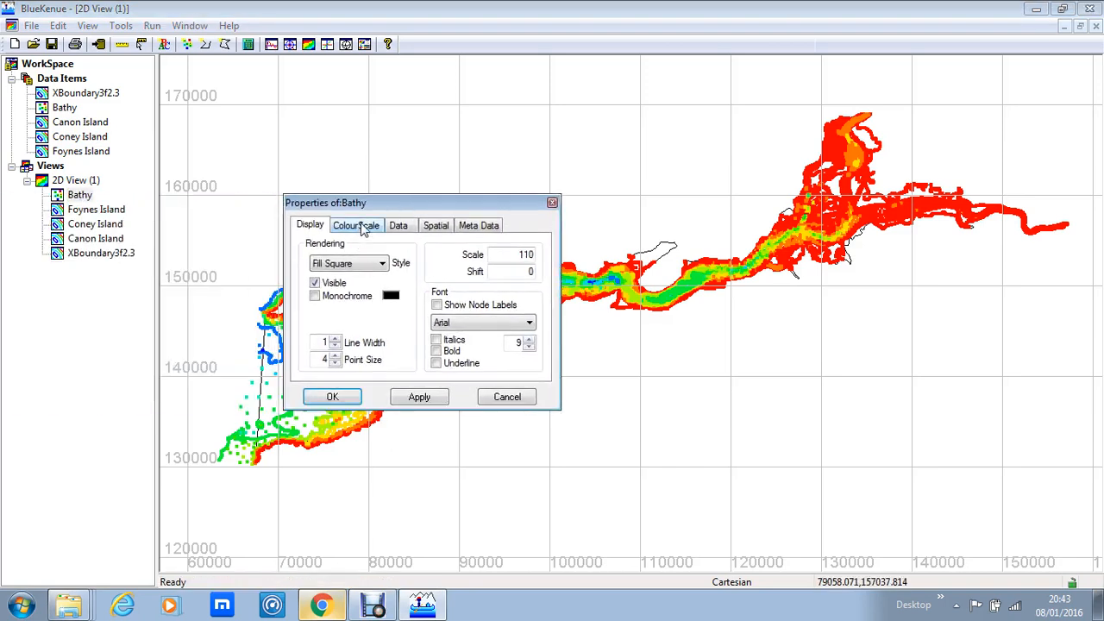
pyautogui.click(363, 226)
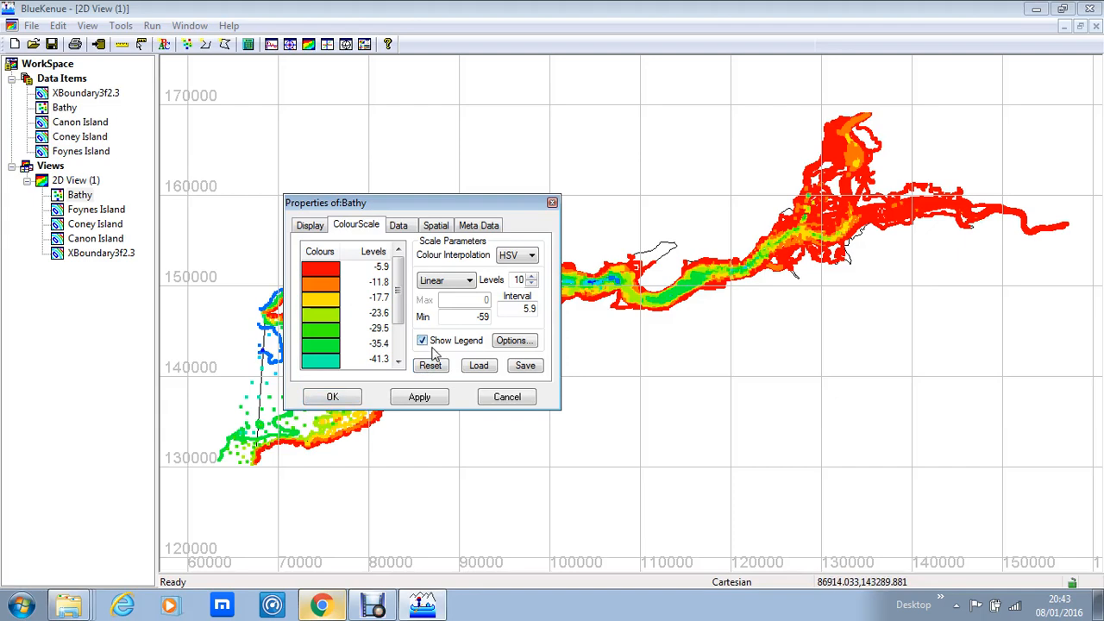
pyautogui.click(323, 399)
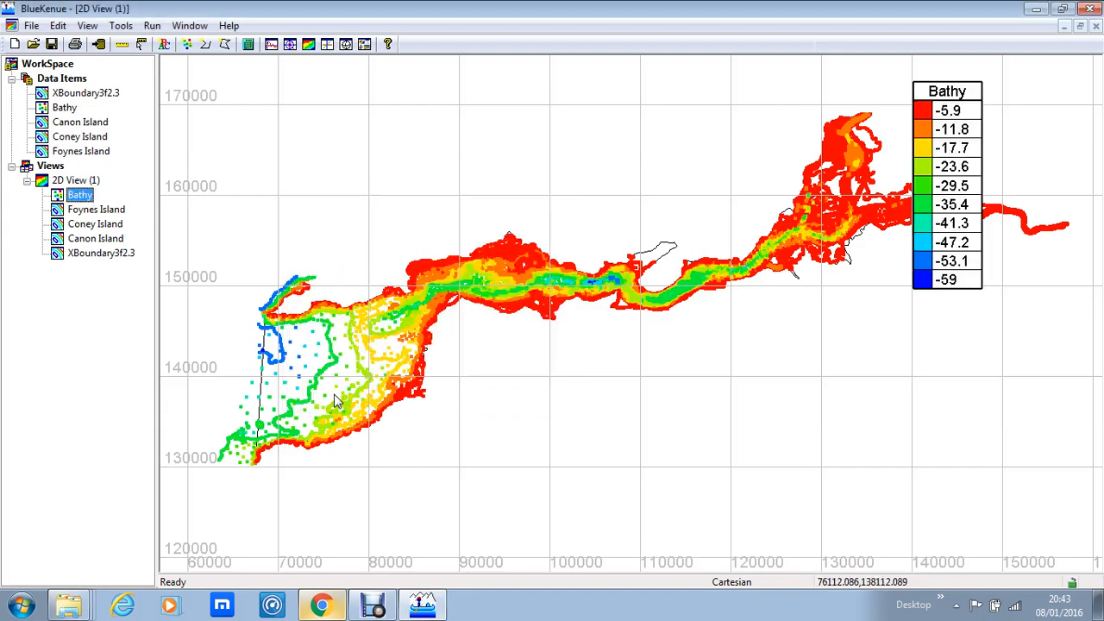
# - Hide the Bathy layer in 2D View (1) so only the boundary and island outlines are shown
pyautogui.moveTo(624, 279); pyautogui.dragTo(538, 243)
pyautogui.scroll(-2, 545, 243)
pyautogui.scroll(-1, 565, 266)
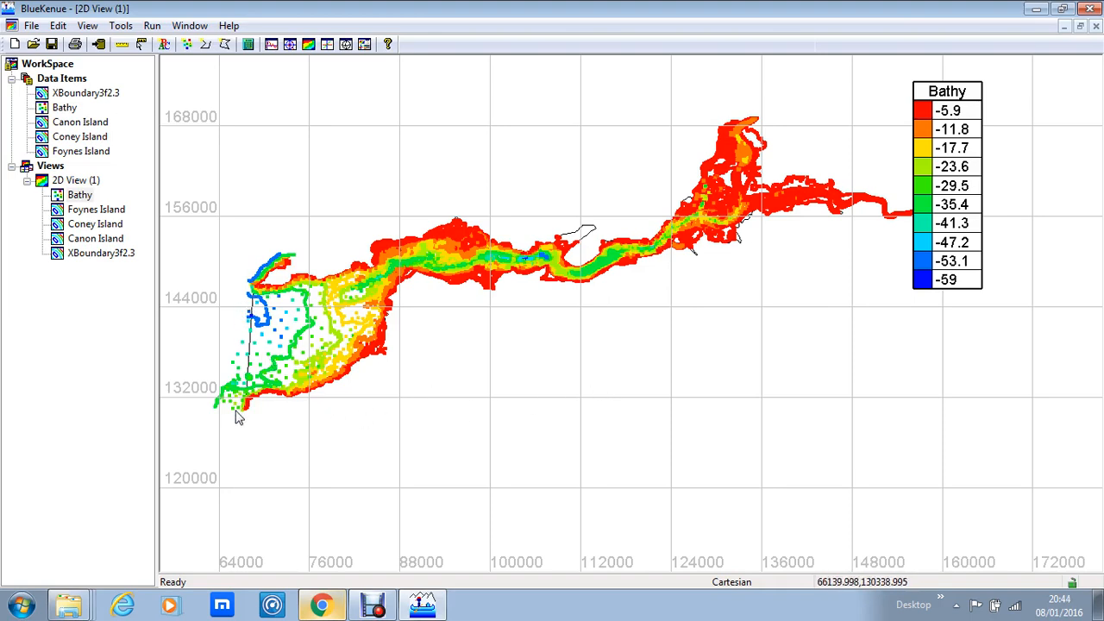
pyautogui.rightClick(84, 199)
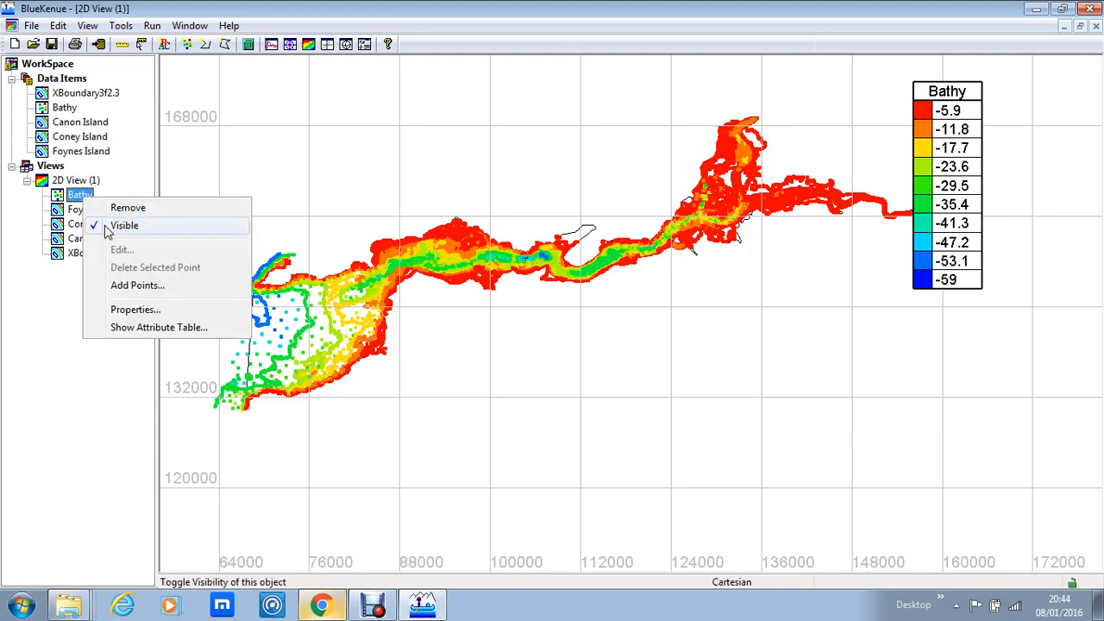
pyautogui.click(107, 229)
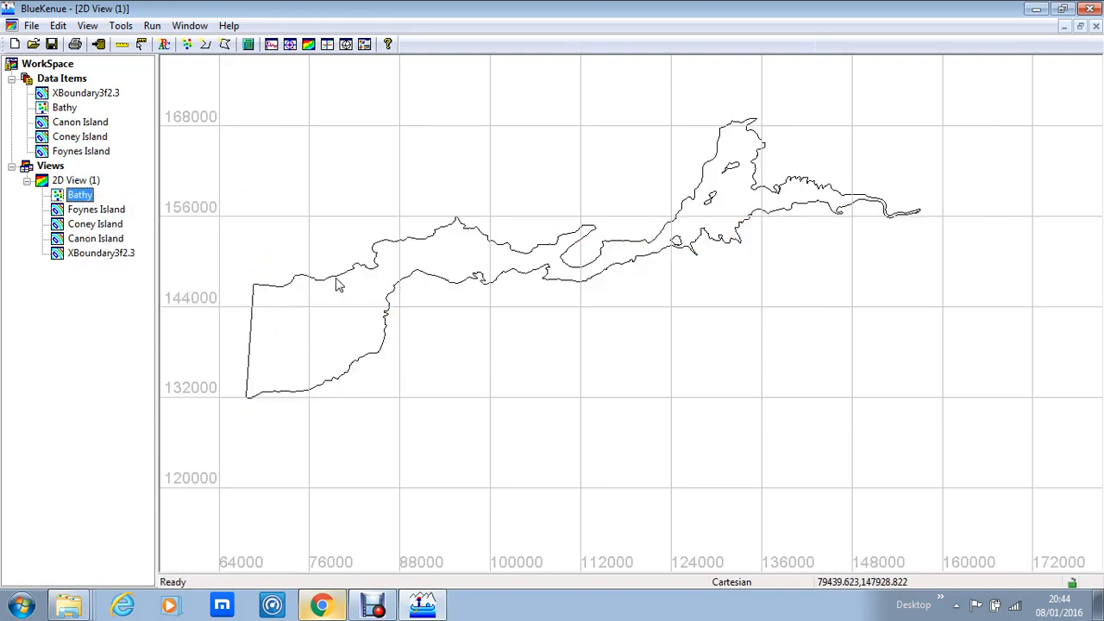